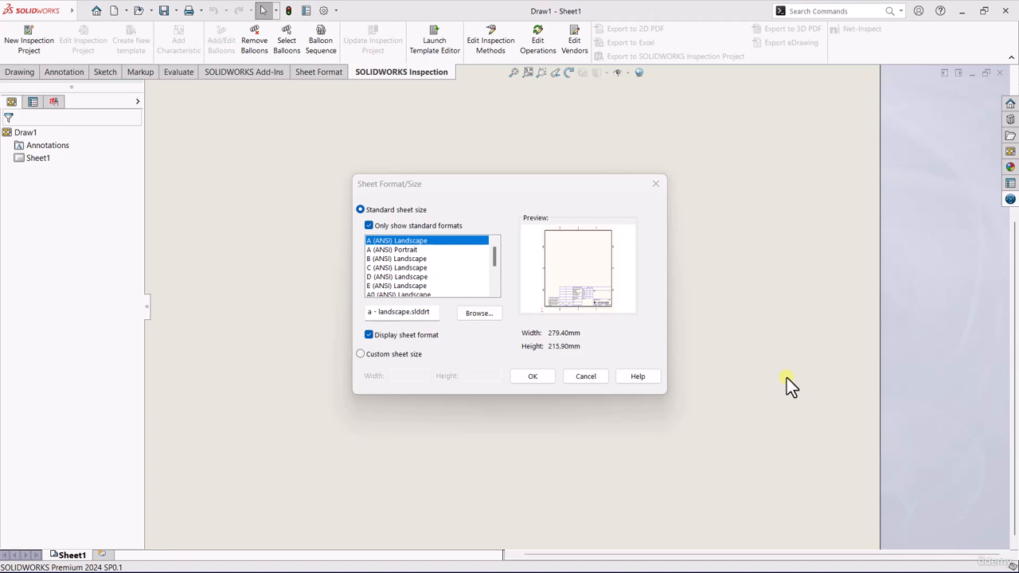
{"action": "scroll", "coordinate": [430, 270], "scroll_direction": "down", "scroll_amount": 2}
{"action": "left_click", "coordinate": [396, 276]}
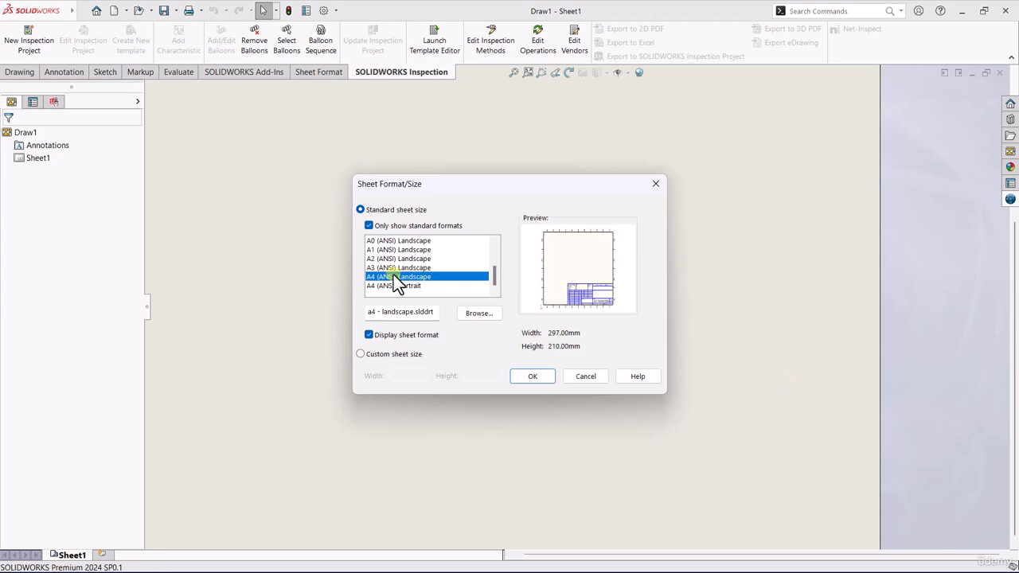
{"action": "left_click", "coordinate": [587, 375]}
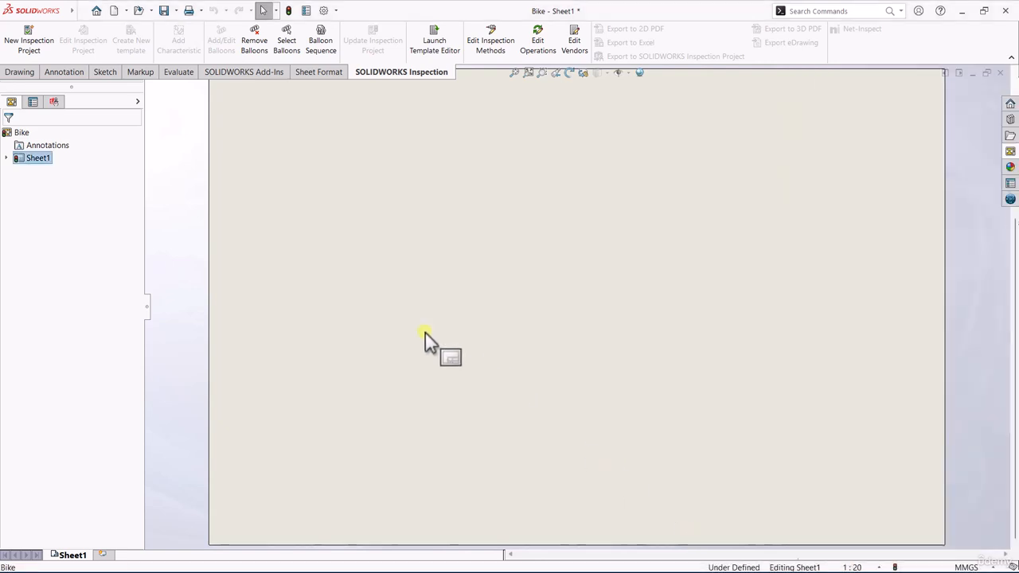
Step: Set the sheet's type of projection to third angle in the sheet properties
{"action": "right_click", "coordinate": [33, 158]}
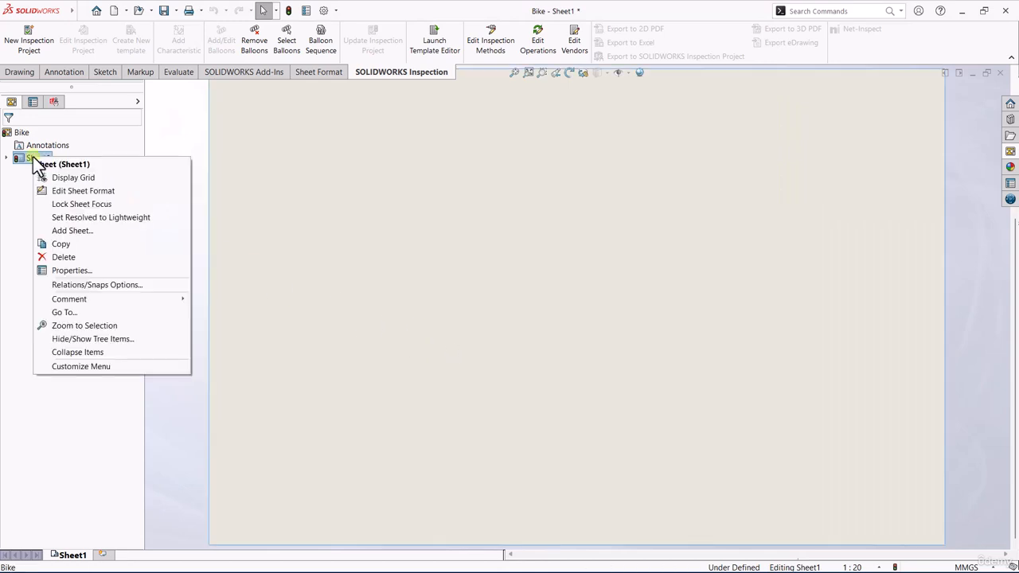
{"action": "left_click", "coordinate": [82, 270]}
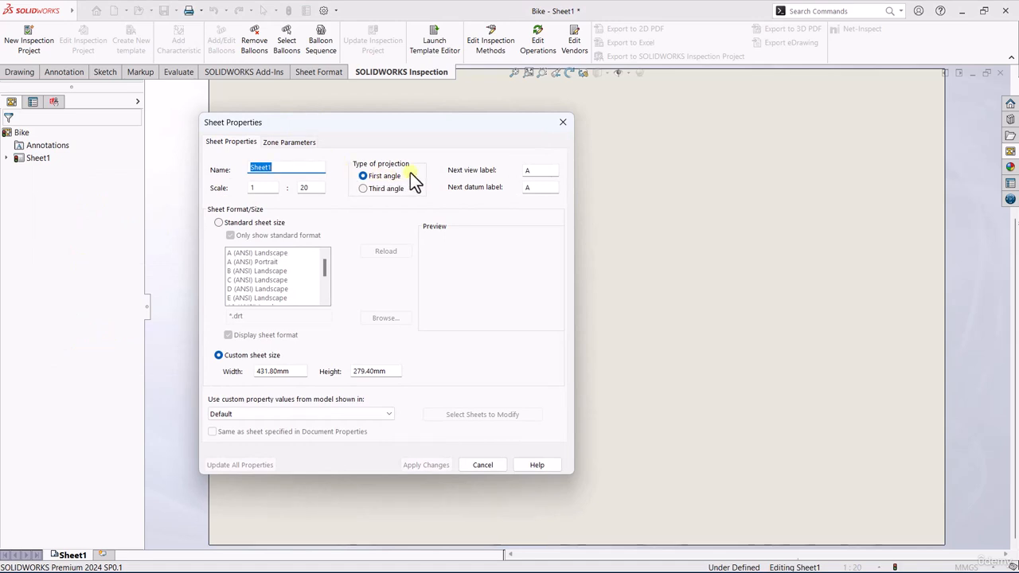
{"action": "left_click", "coordinate": [363, 188]}
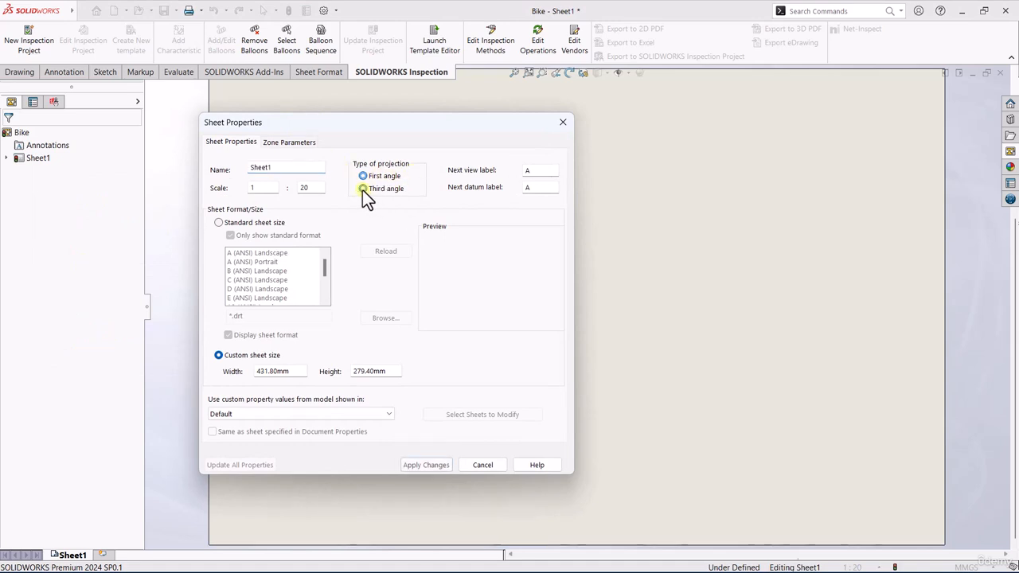
{"action": "left_click", "coordinate": [421, 462]}
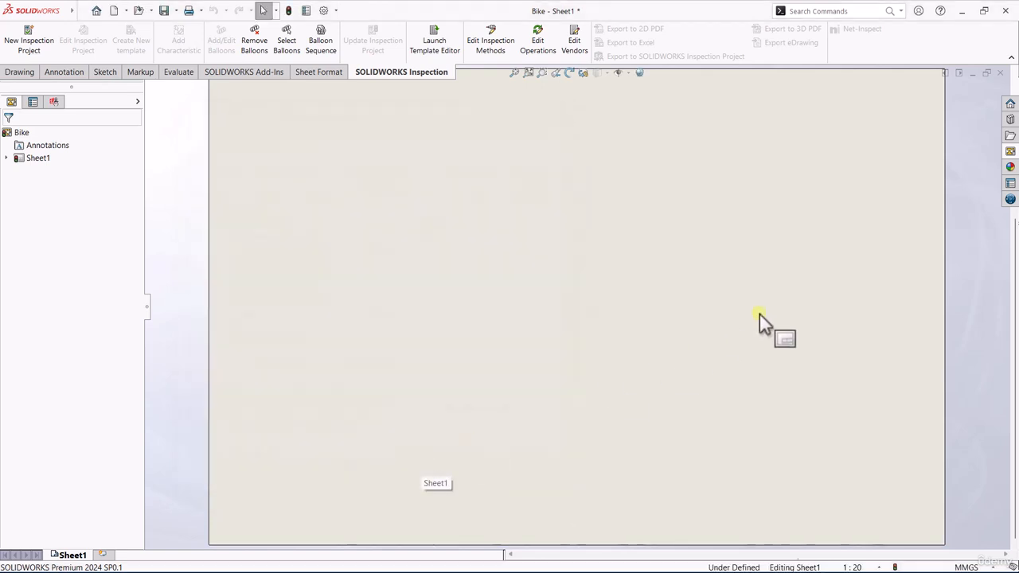
Step: Place the bike's front view from the View Palette, with a projected top view and an isometric view
{"action": "left_click", "coordinate": [1008, 151]}
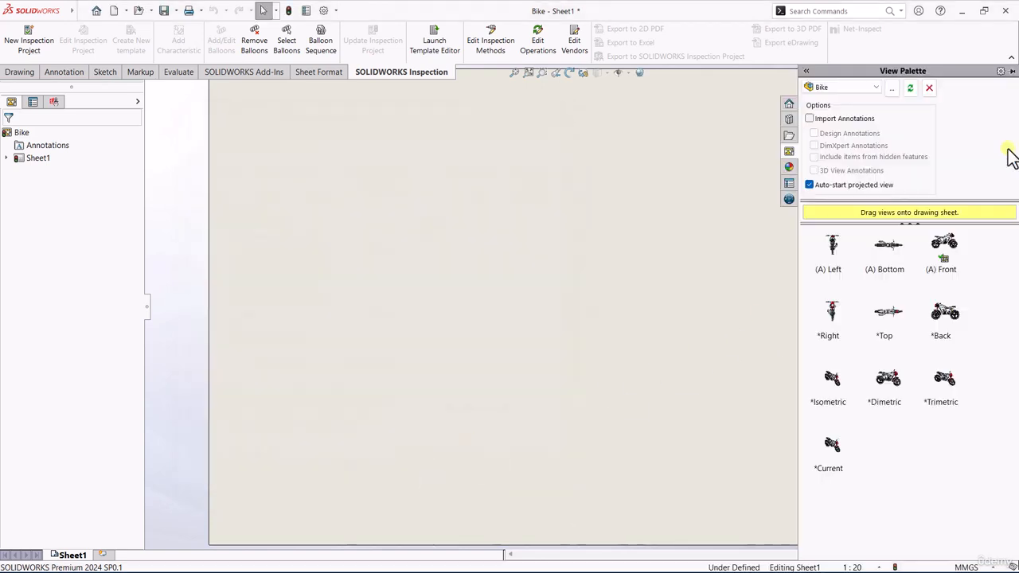
{"action": "left_click", "coordinate": [955, 263]}
{"action": "left_click_drag", "start_coordinate": [950, 255], "coordinate": [394, 404]}
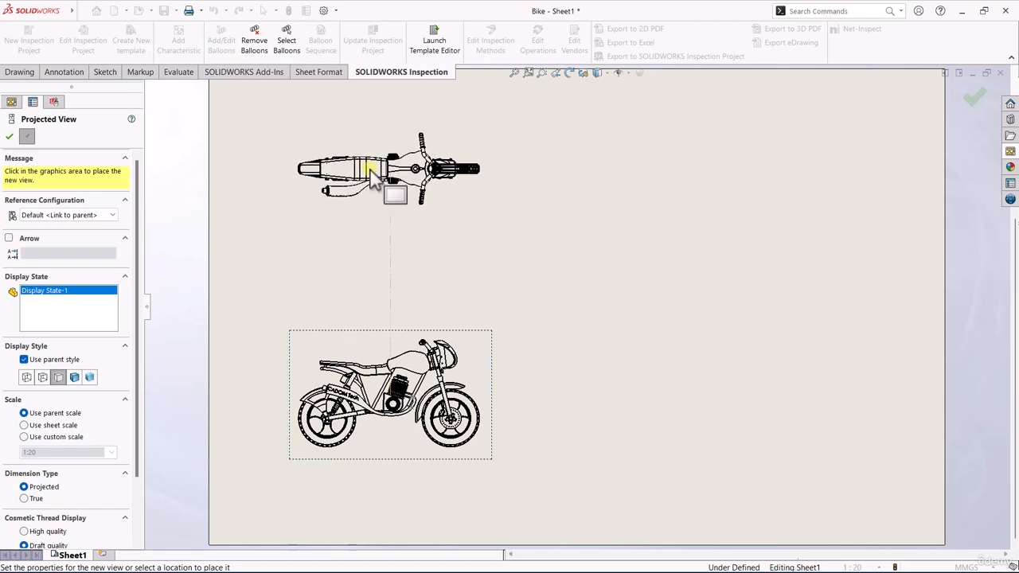
{"action": "left_click", "coordinate": [372, 177]}
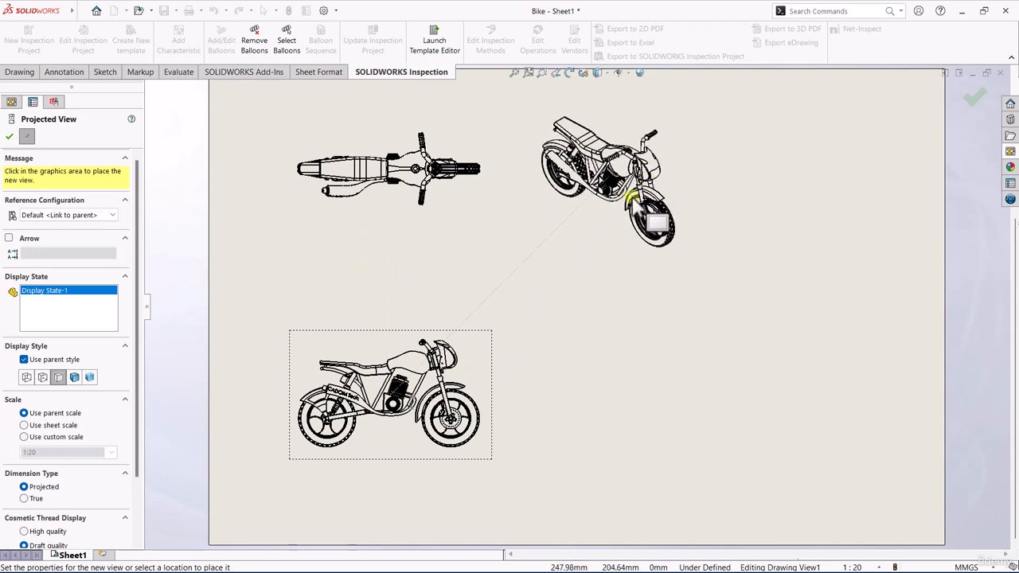
{"action": "left_click", "coordinate": [635, 198]}
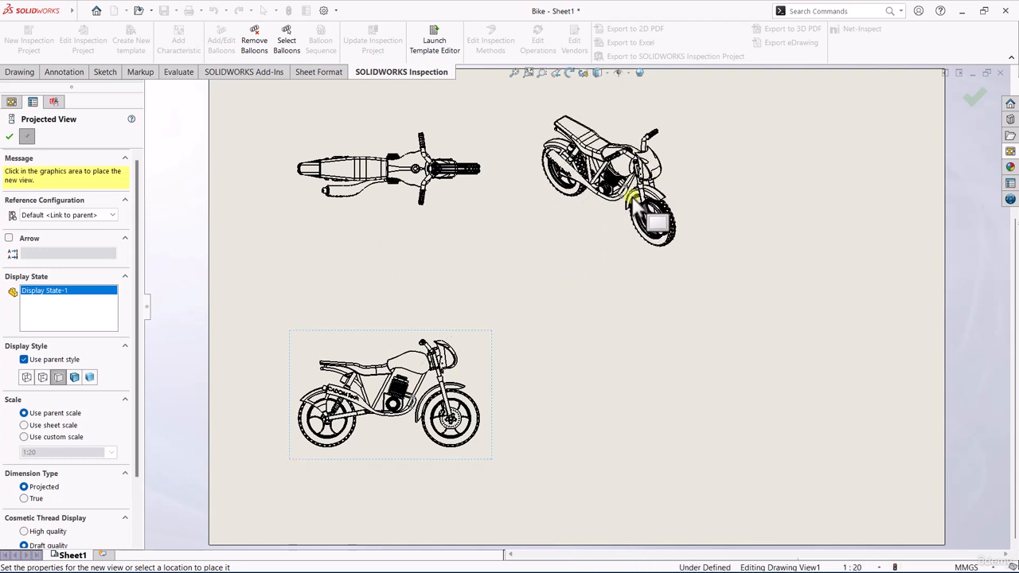
{"action": "right_click", "coordinate": [502, 229]}
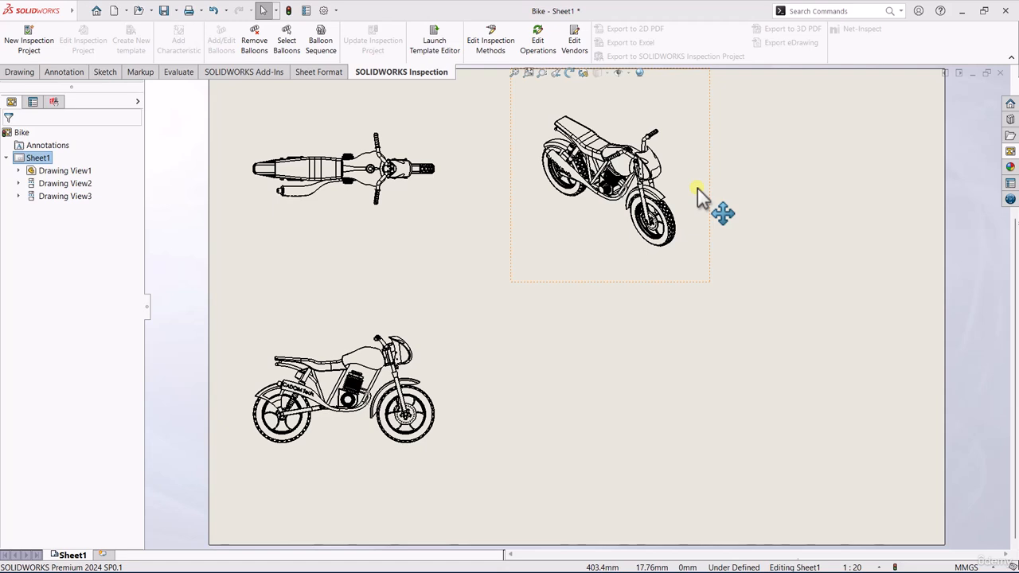
Step: Move the isometric view lower, toward the middle of the sheet
{"action": "left_click_drag", "start_coordinate": [697, 188], "coordinate": [704, 264]}
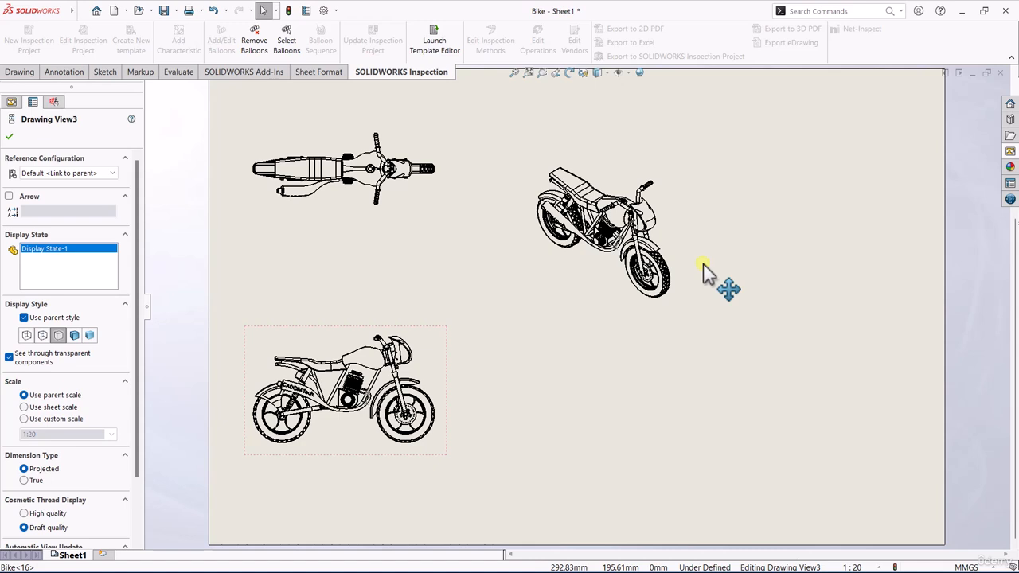
{"action": "mouse_move", "coordinate": [704, 263]}
{"action": "left_mouse_down"}
{"action": "mouse_move", "coordinate": [699, 313]}
{"action": "mouse_move", "coordinate": [683, 313]}
{"action": "left_mouse_up"}
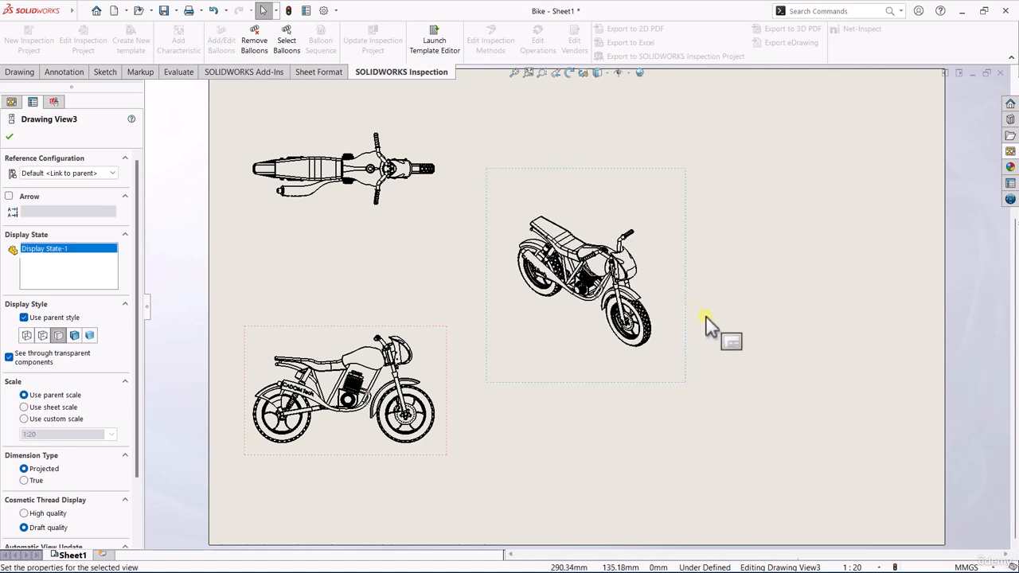
{"action": "left_click", "coordinate": [706, 316]}
{"action": "key", "text": "f"}
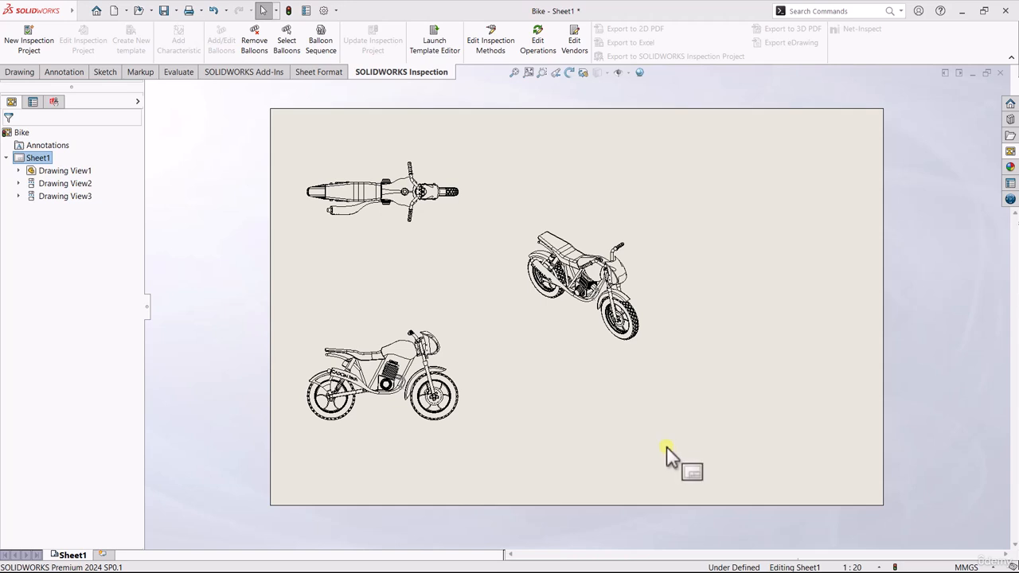
Step: Set the document's annotation font height to 14 points
{"action": "left_click", "coordinate": [323, 11]}
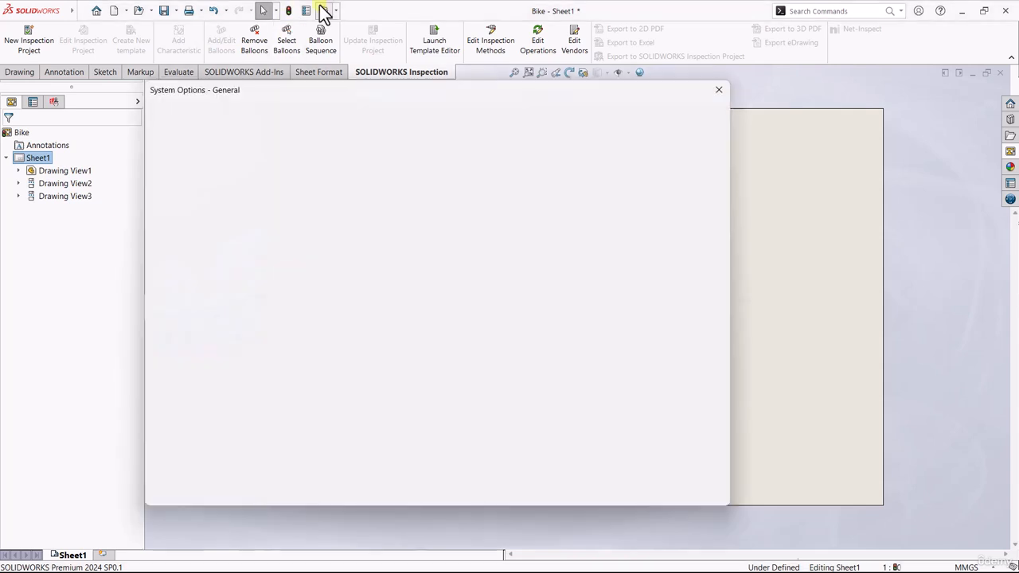
{"action": "left_click", "coordinate": [248, 116]}
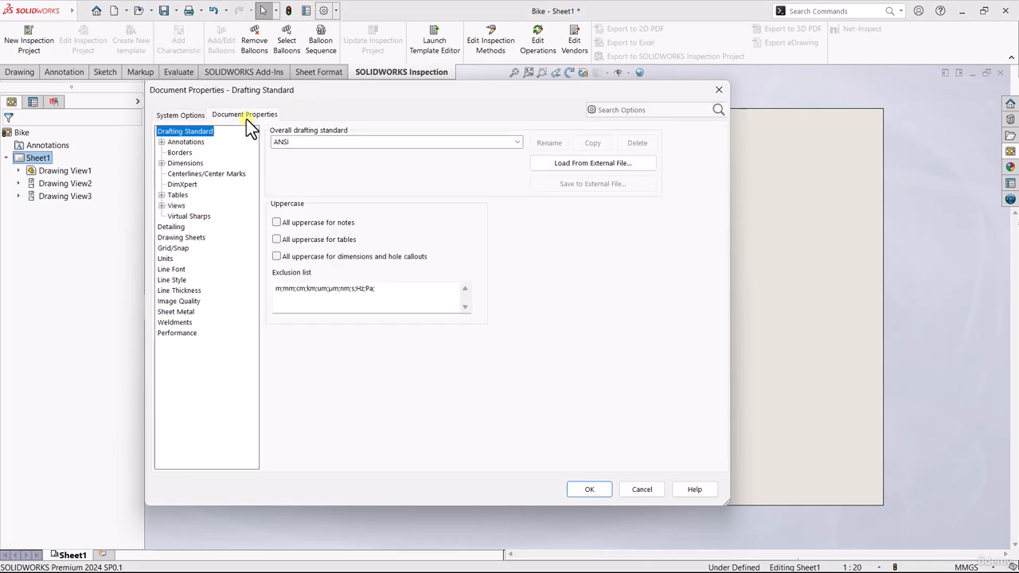
{"action": "left_click", "coordinate": [186, 143]}
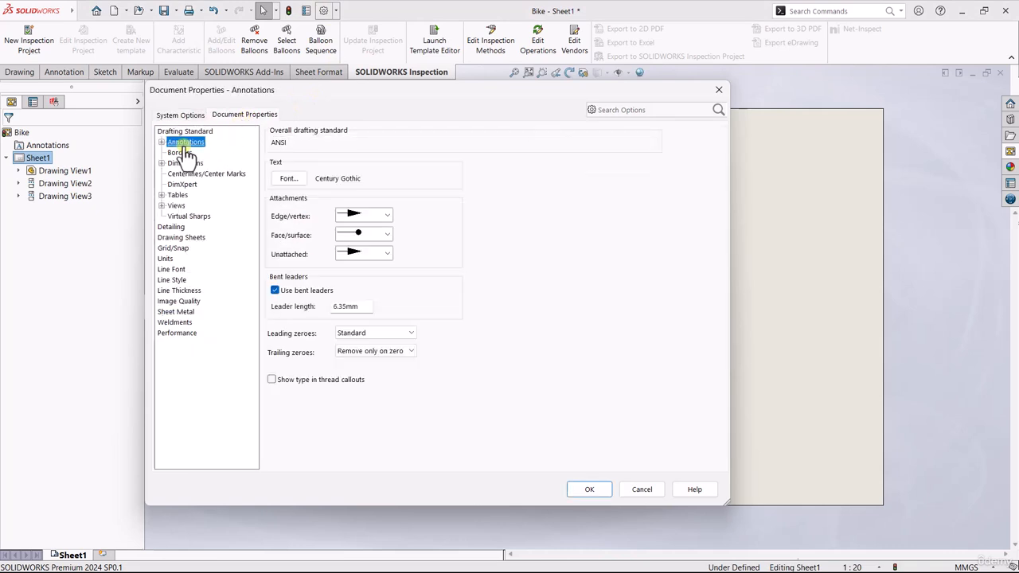
{"action": "left_click", "coordinate": [286, 179]}
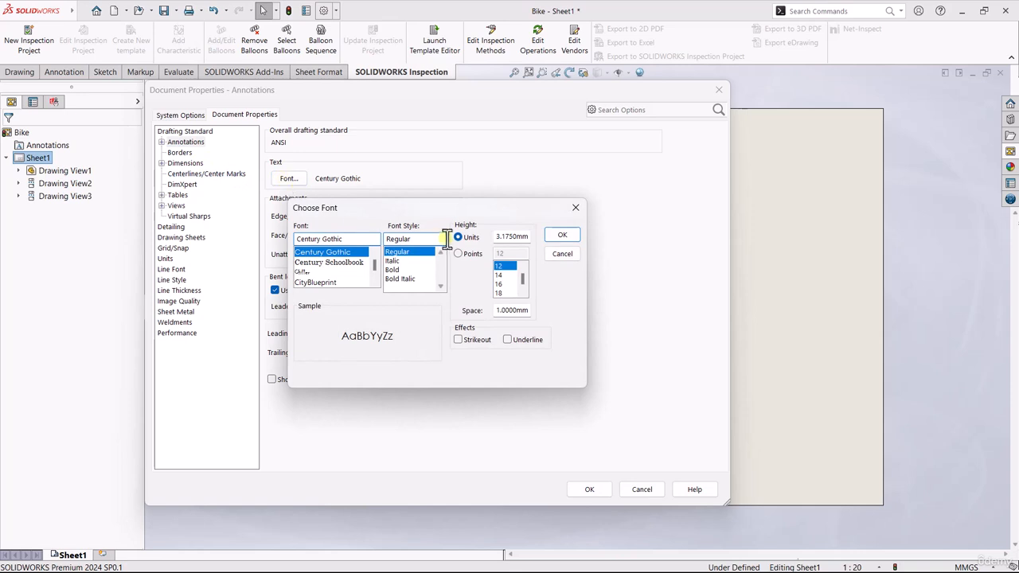
{"action": "left_click", "coordinate": [458, 253]}
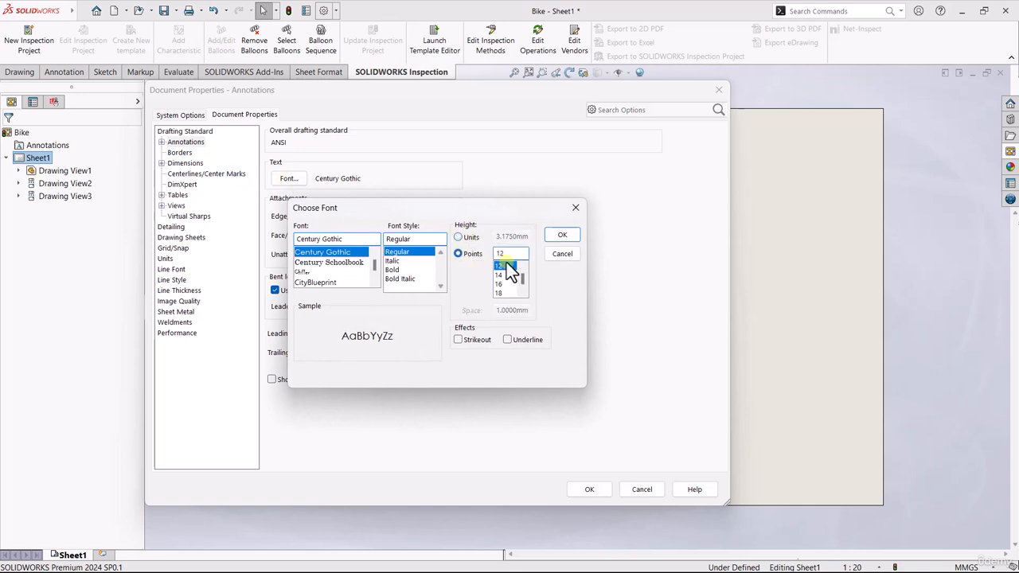
{"action": "left_click", "coordinate": [503, 275]}
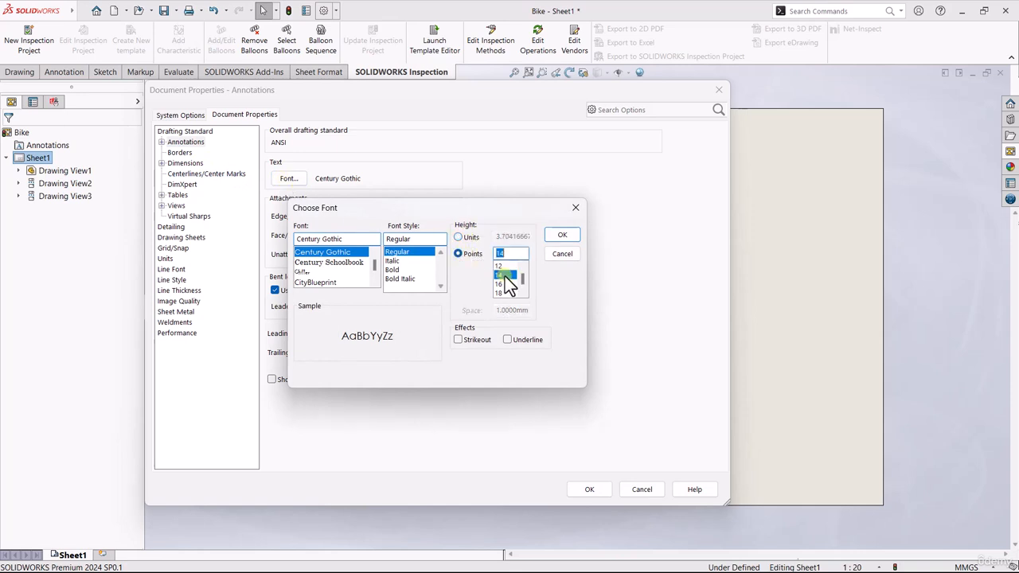
{"action": "left_click", "coordinate": [561, 237]}
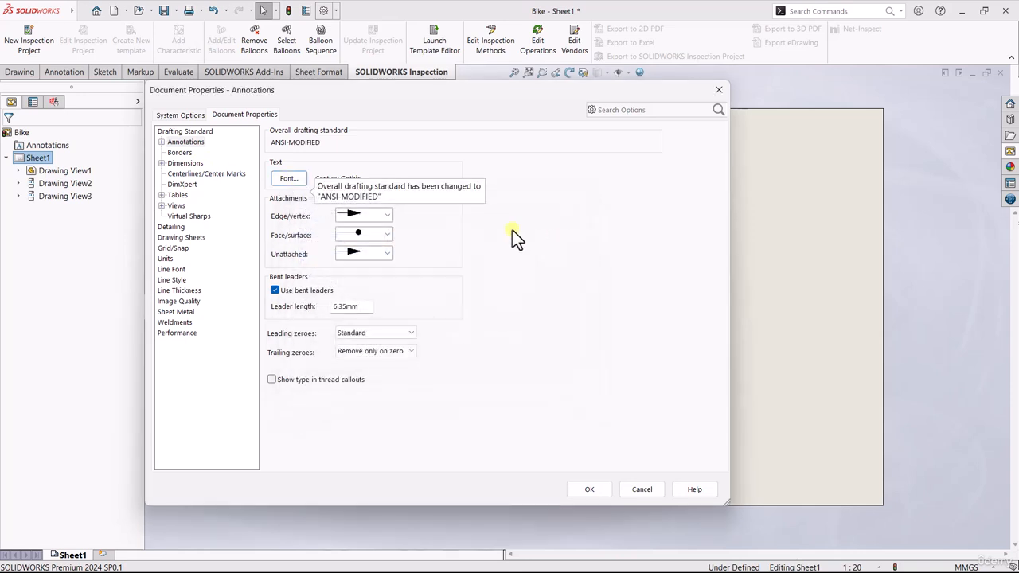
Step: Set the balloon font height to 14 points and close the document properties
{"action": "double_click", "coordinate": [183, 143]}
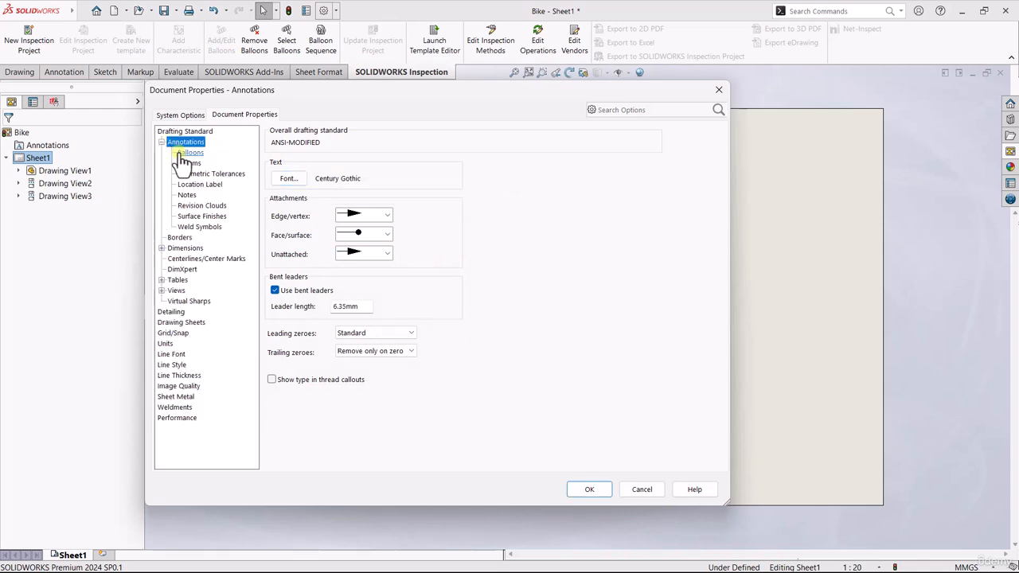
{"action": "left_click", "coordinate": [183, 154]}
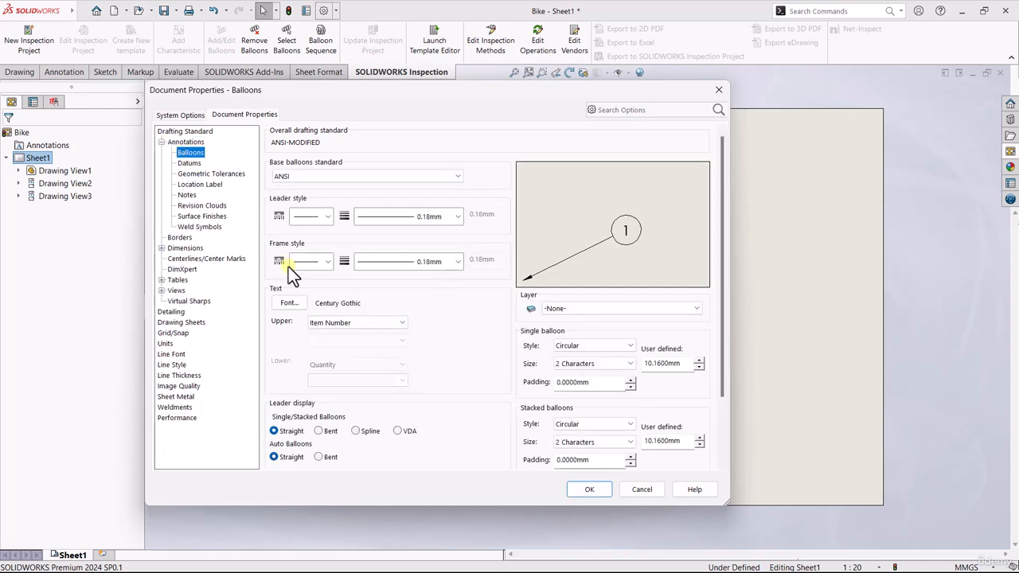
{"action": "left_click", "coordinate": [289, 303]}
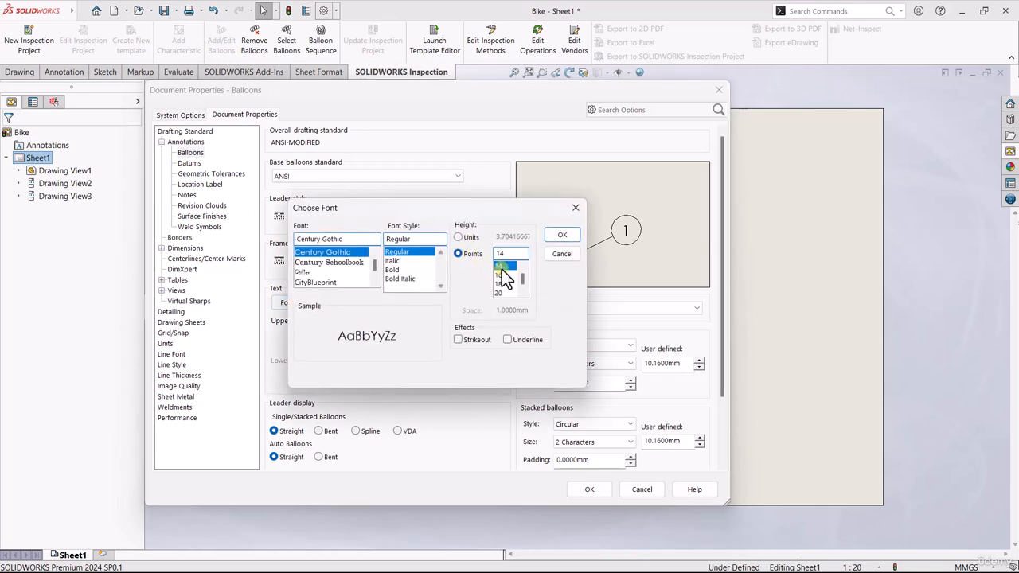
{"action": "left_click", "coordinate": [554, 238]}
{"action": "left_click", "coordinate": [591, 487]}
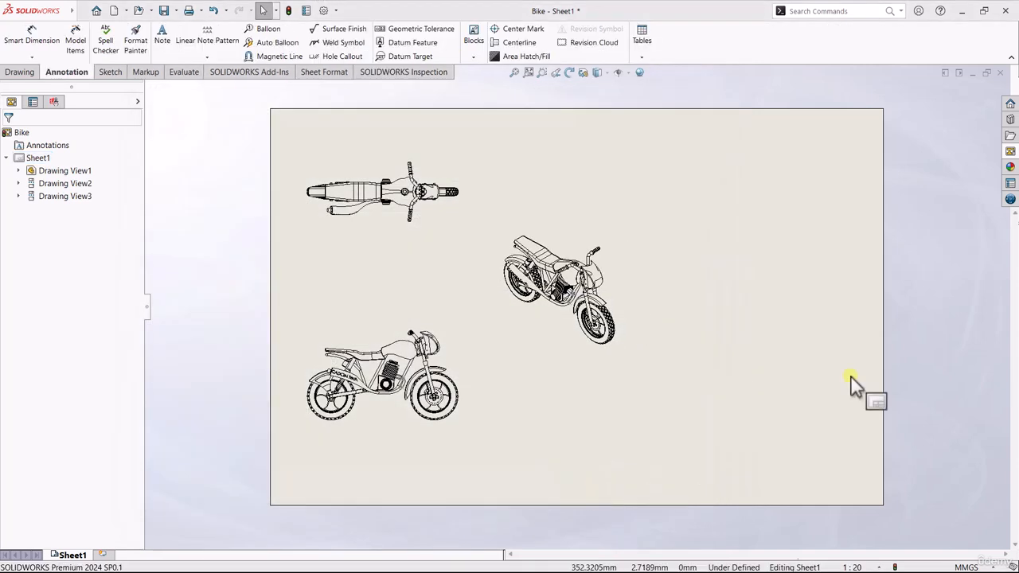
Step: Insert a Bill of Materials for the isometric view using the bom-standard template
{"action": "left_click", "coordinate": [613, 229]}
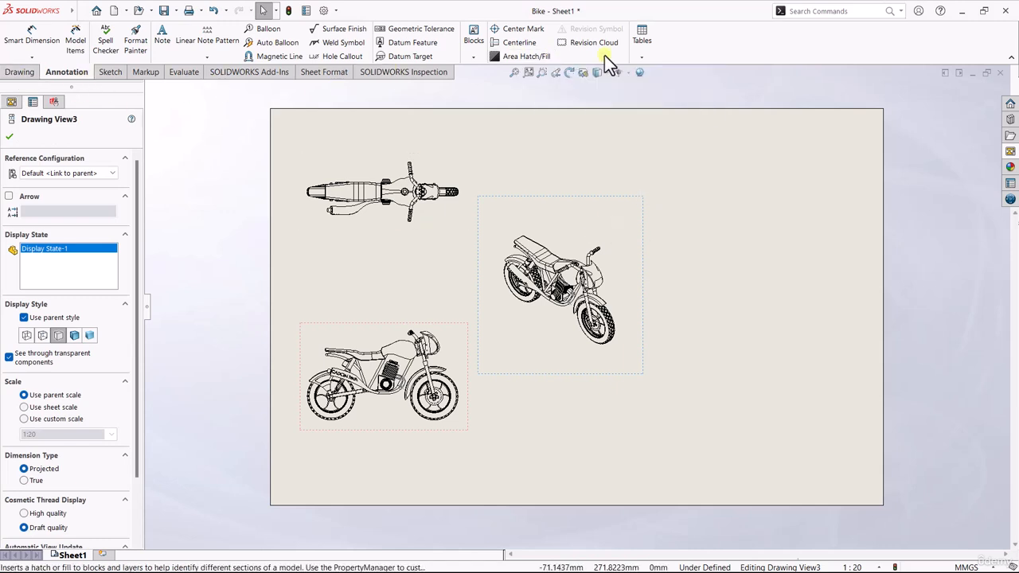
{"action": "left_click", "coordinate": [646, 57]}
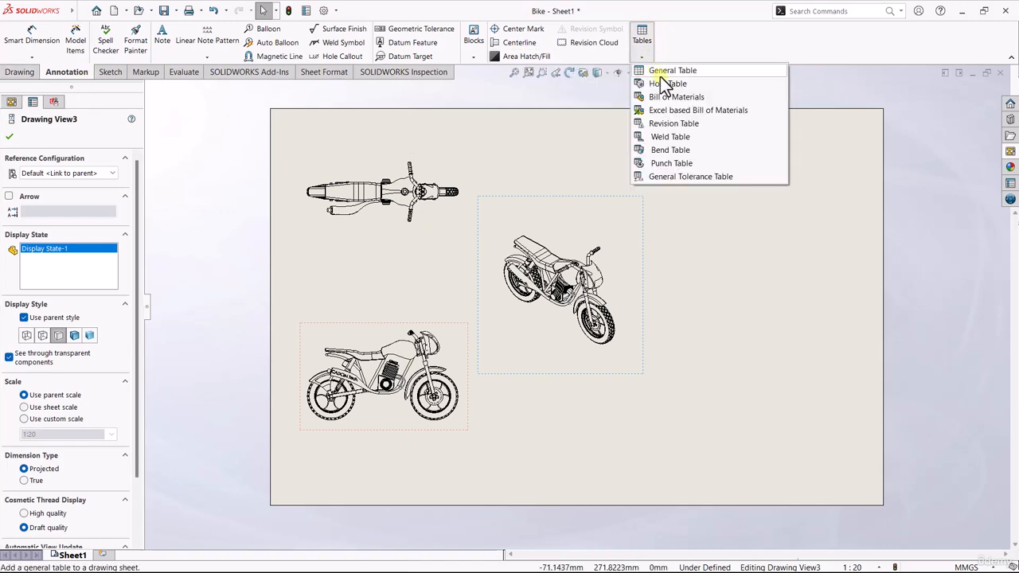
{"action": "left_click", "coordinate": [675, 97]}
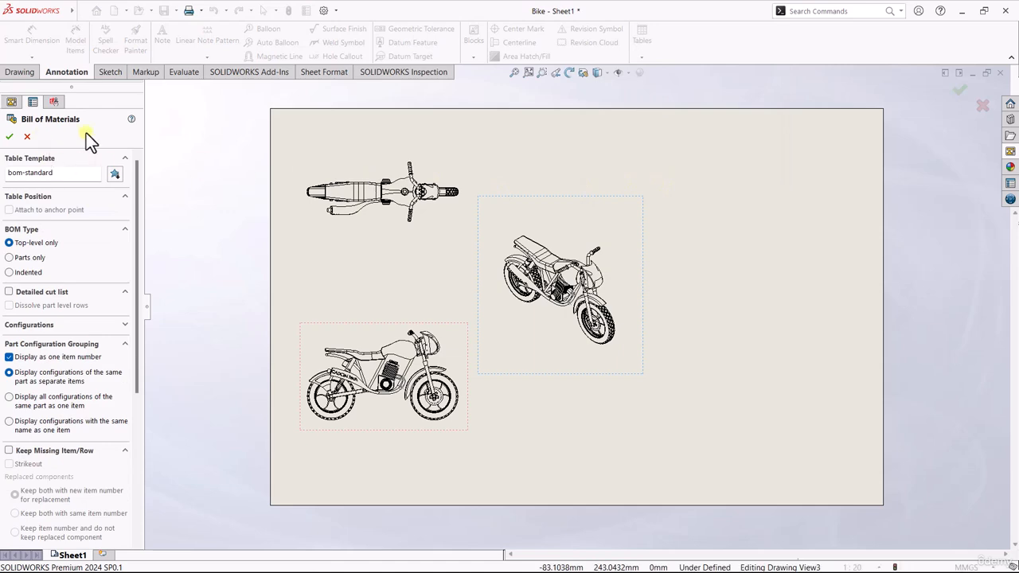
{"action": "left_click", "coordinate": [10, 137]}
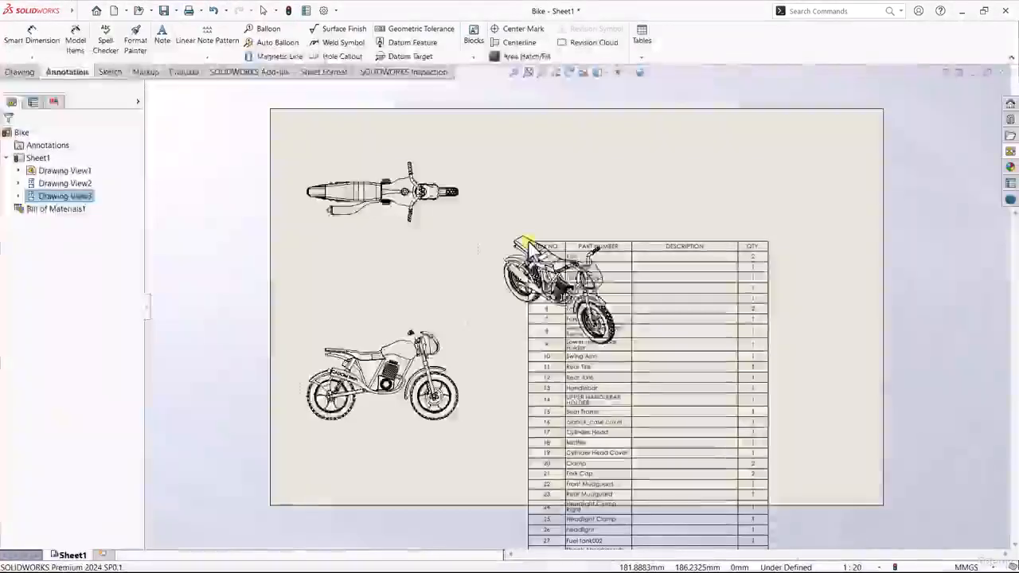
Step: Place the Bill of Materials in the sheet's upper-right corner
{"action": "left_click", "coordinate": [528, 243]}
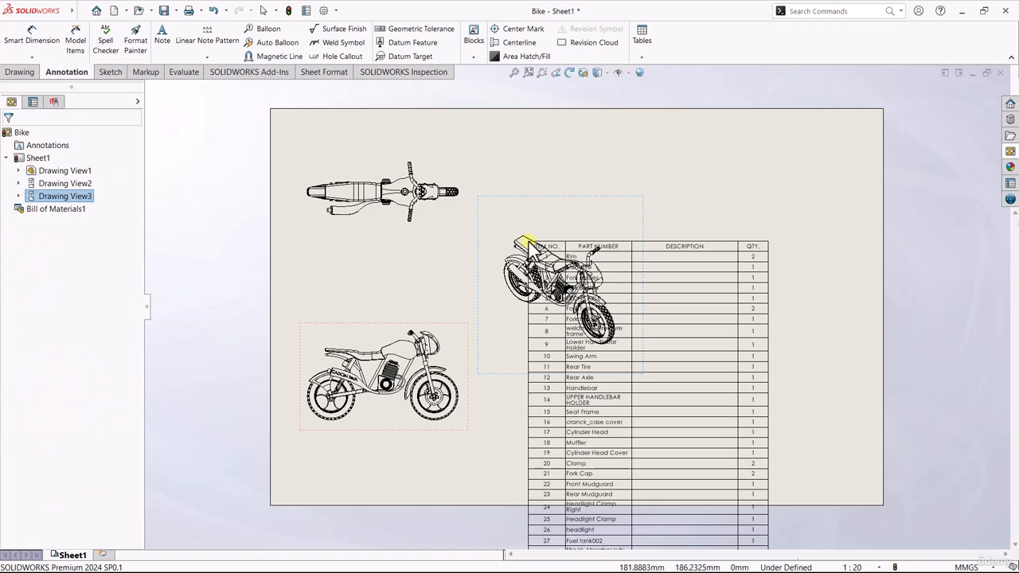
{"action": "left_click_drag", "start_coordinate": [528, 243], "coordinate": [622, 140]}
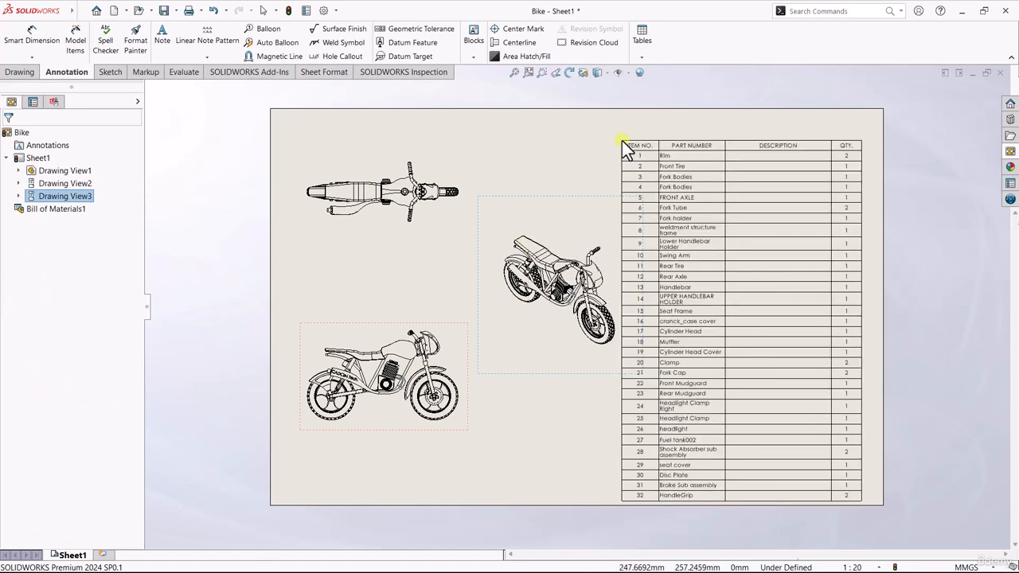
{"action": "left_click_drag", "start_coordinate": [622, 140], "coordinate": [642, 109]}
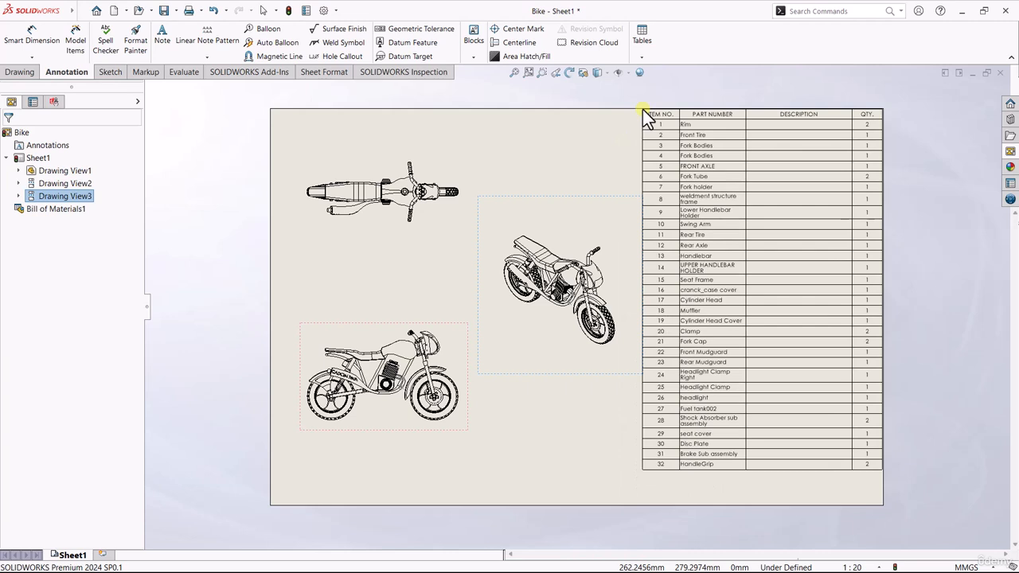
Step: Delete the DESCRIPTION column from the Bill of Materials table
{"action": "left_click", "coordinate": [797, 125]}
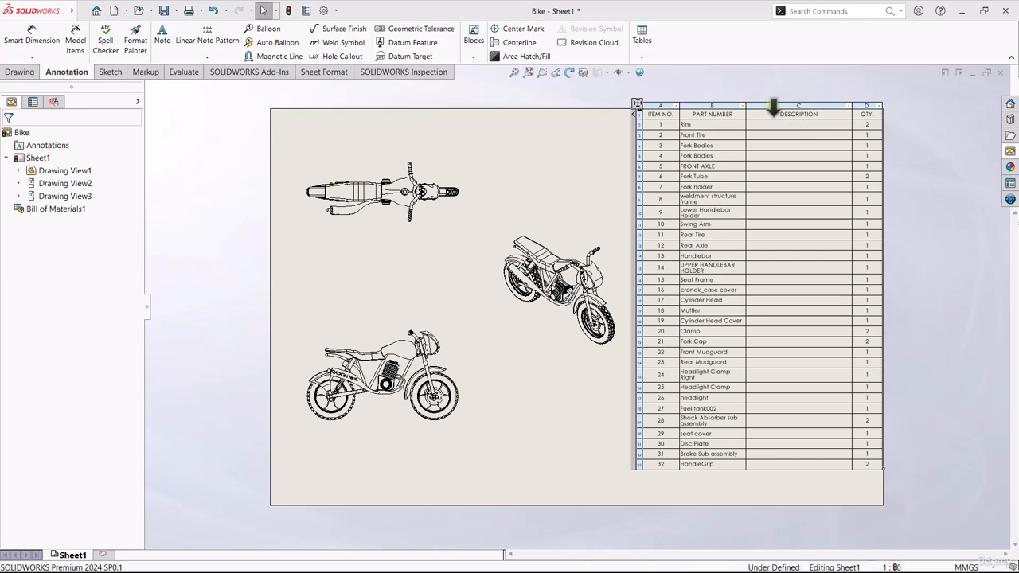
{"action": "right_click", "coordinate": [773, 106]}
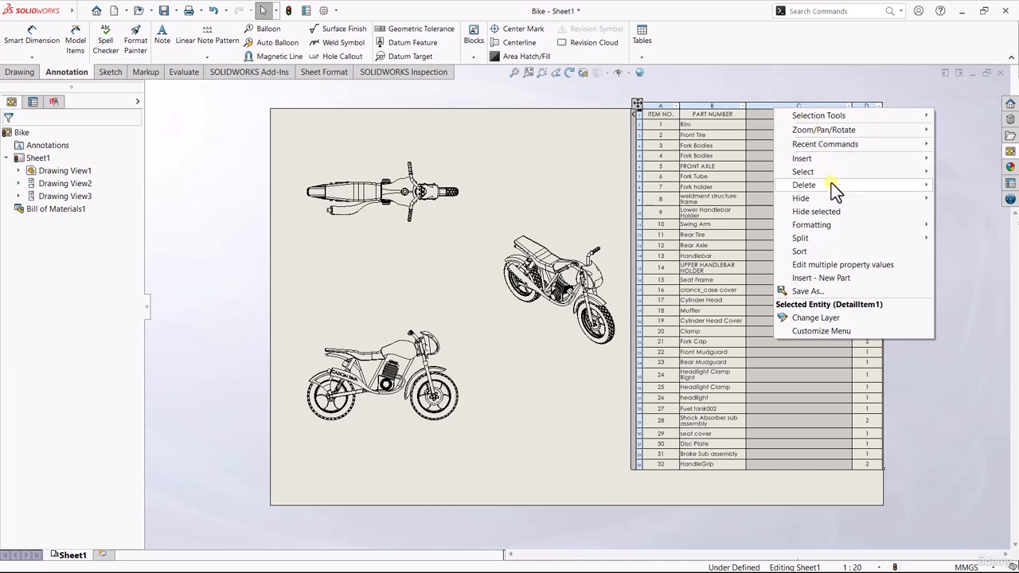
{"action": "mouse_move", "coordinate": [833, 187]}
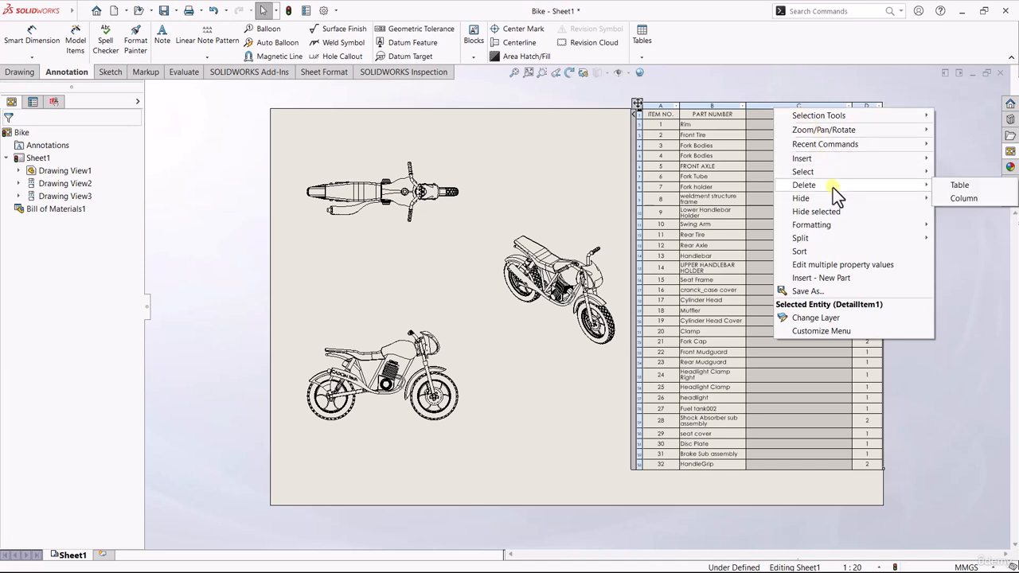
{"action": "left_click", "coordinate": [966, 198]}
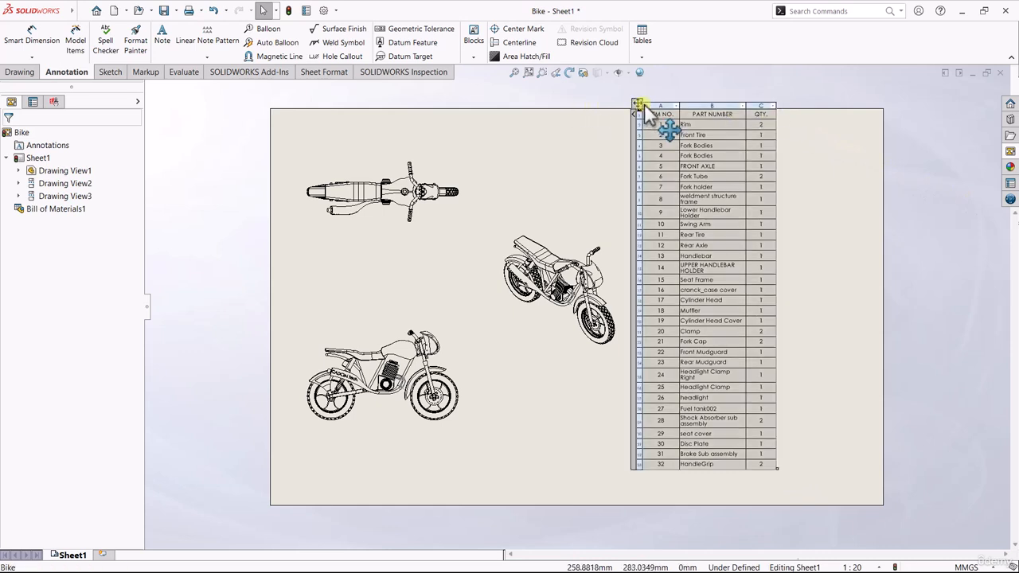
Step: Move the narrowed Bill of Materials back into the sheet's upper-right corner
{"action": "left_click_drag", "start_coordinate": [637, 104], "coordinate": [743, 107]}
{"action": "left_click", "coordinate": [11, 135]}
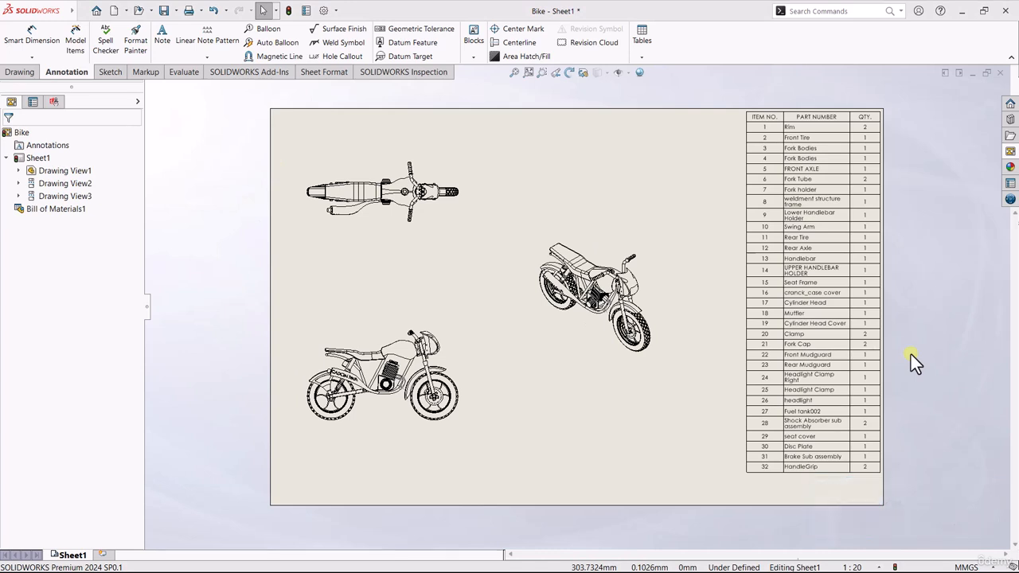
Step: Add auto balloons to the isometric view using a square layout and circular 2-character balloons
{"action": "left_click", "coordinate": [629, 237]}
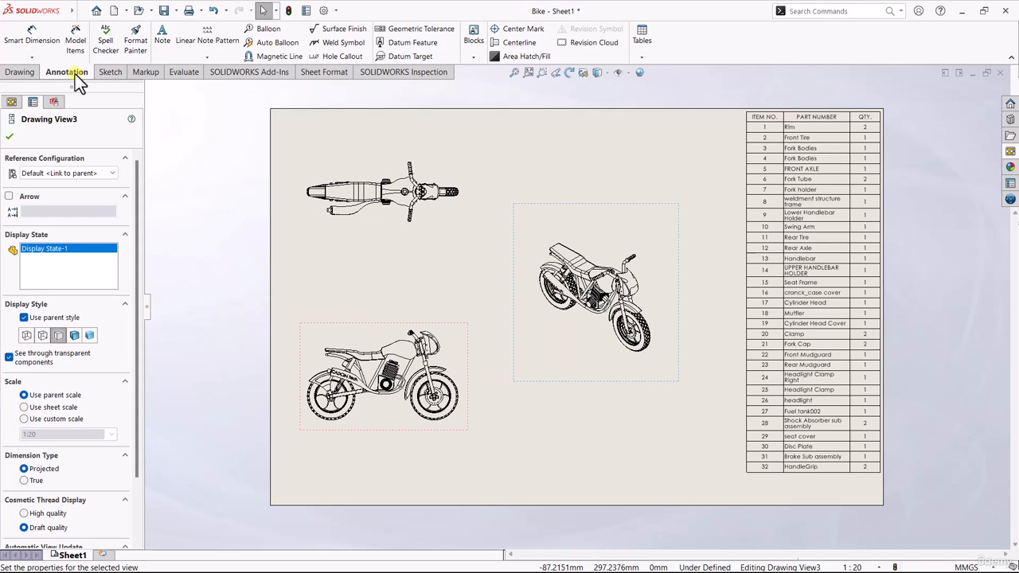
{"action": "left_click", "coordinate": [258, 45]}
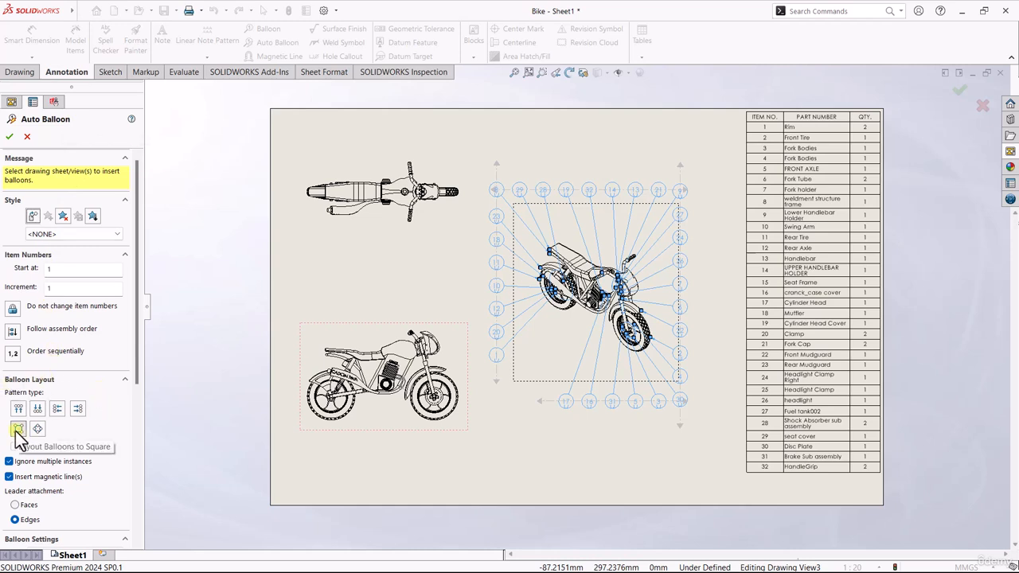
{"action": "scroll", "coordinate": [104, 442], "scroll_direction": "down", "scroll_amount": 3}
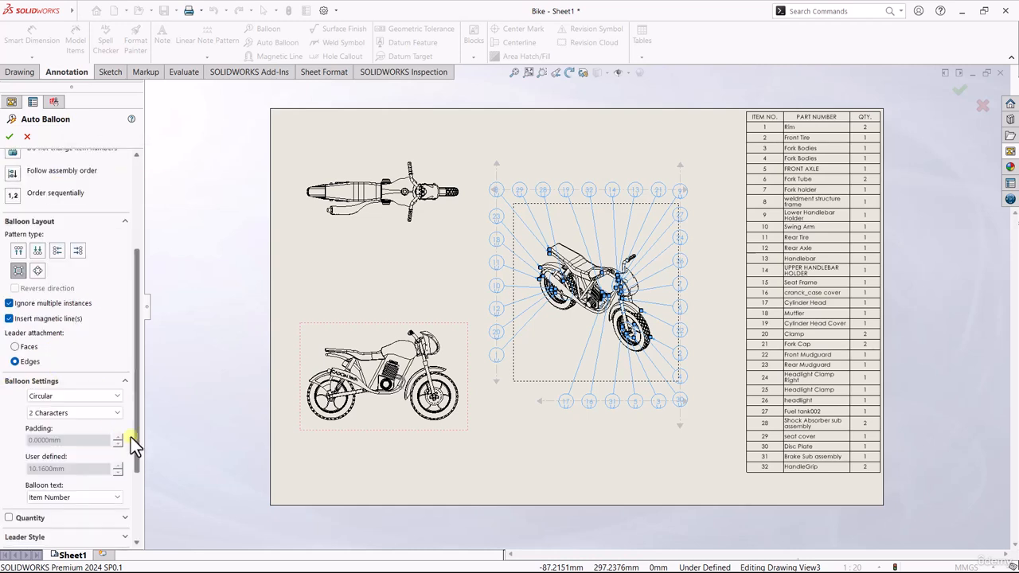
{"action": "left_click", "coordinate": [56, 414]}
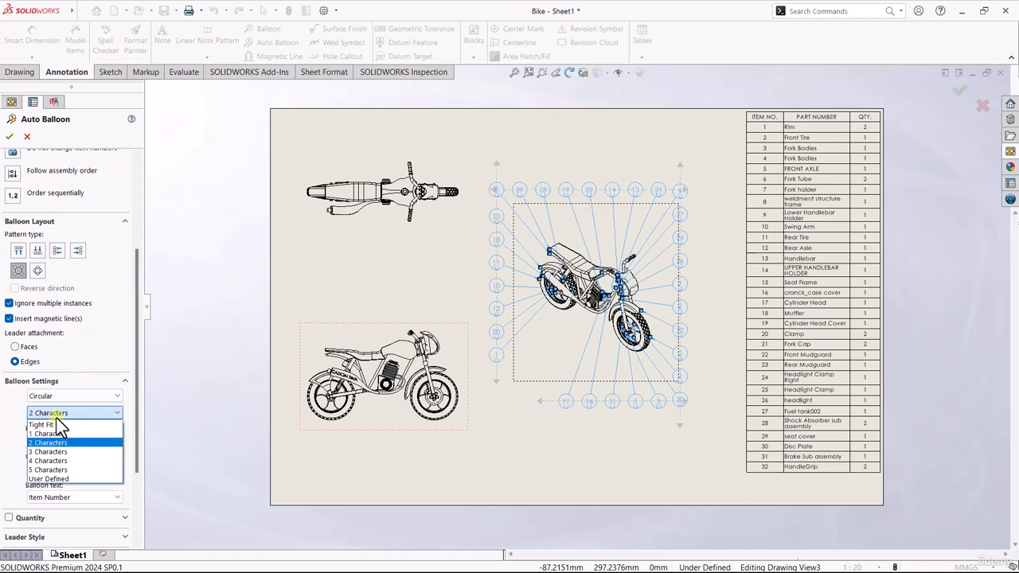
{"action": "left_click", "coordinate": [53, 442]}
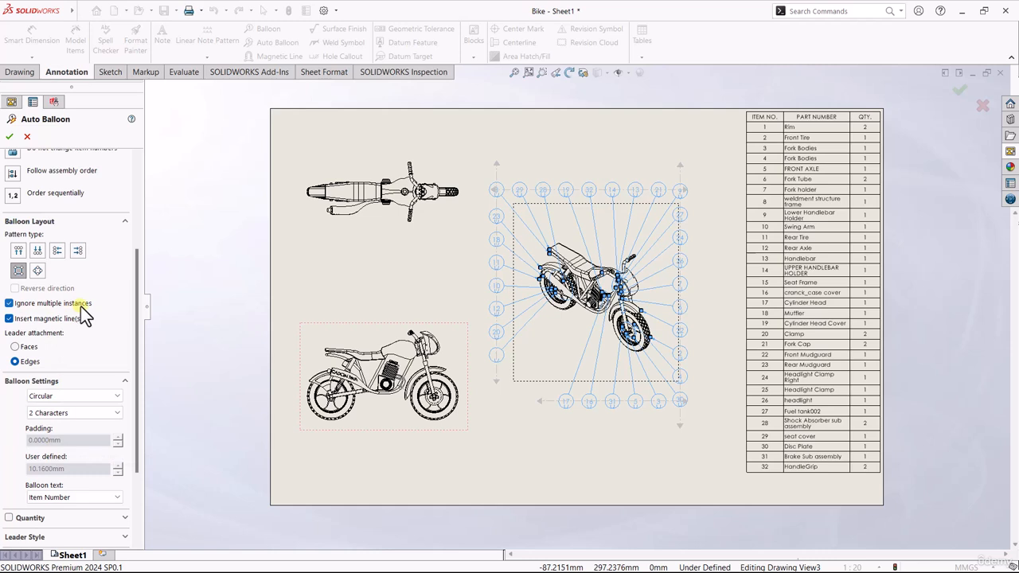
{"action": "left_click", "coordinate": [9, 136]}
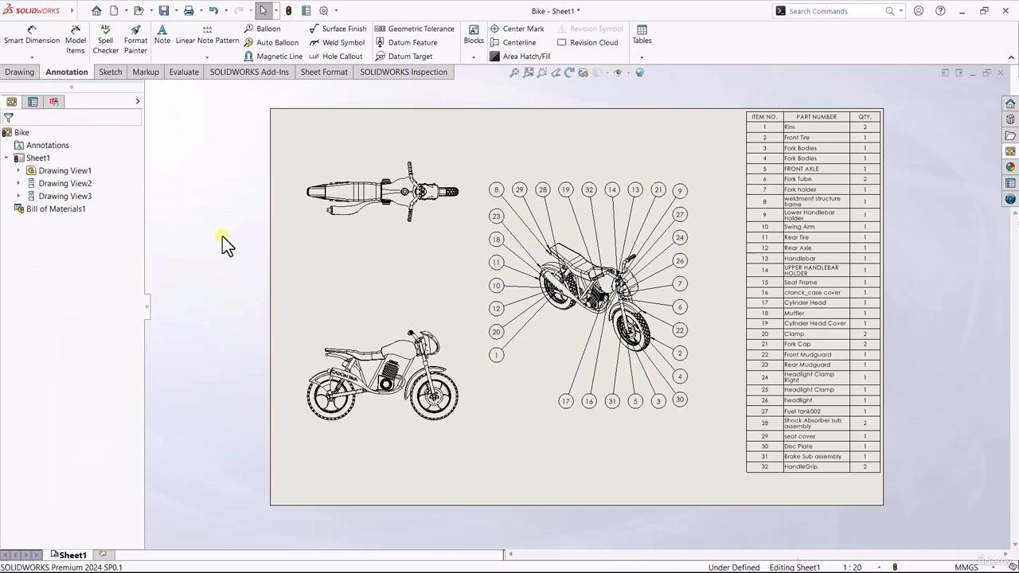
Step: Save the drawing as "Motor Cycle Project" in the MOTORCYCLE folder under Documents
{"action": "left_click", "coordinate": [176, 11]}
{"action": "left_click", "coordinate": [188, 38]}
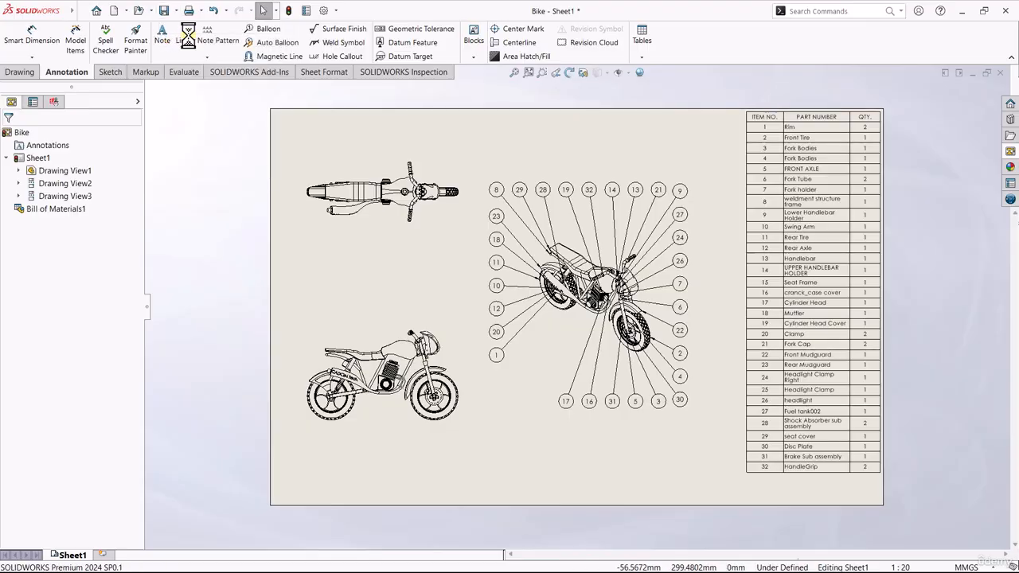
{"action": "left_click", "coordinate": [64, 150]}
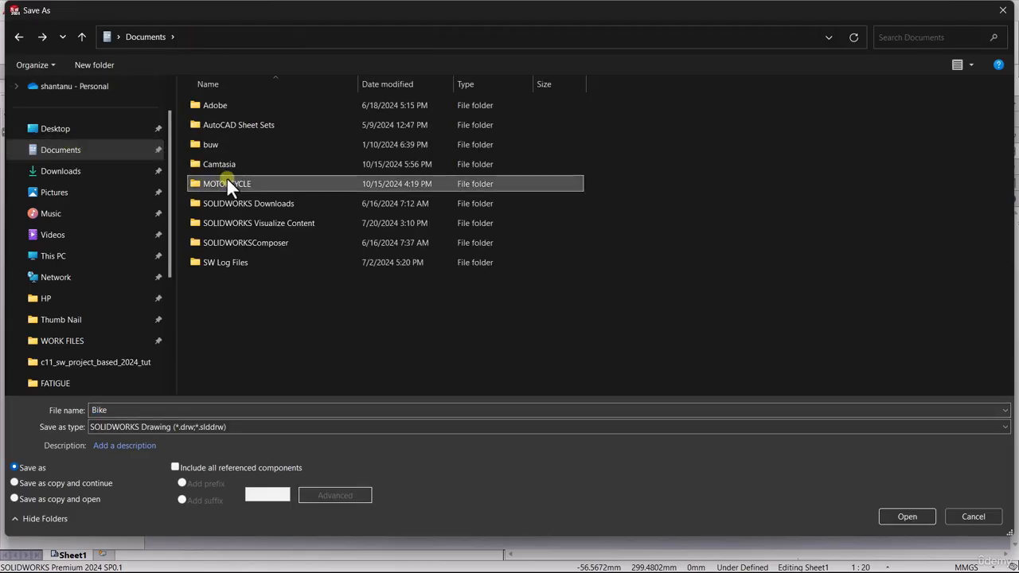
{"action": "double_click", "coordinate": [229, 184]}
{"action": "left_click", "coordinate": [162, 408]}
{"action": "key", "text": "BackSpace"}
{"action": "key", "text": "BackSpace"}
{"action": "key", "text": "BackSpace"}
{"action": "key", "text": "BackSpace"}
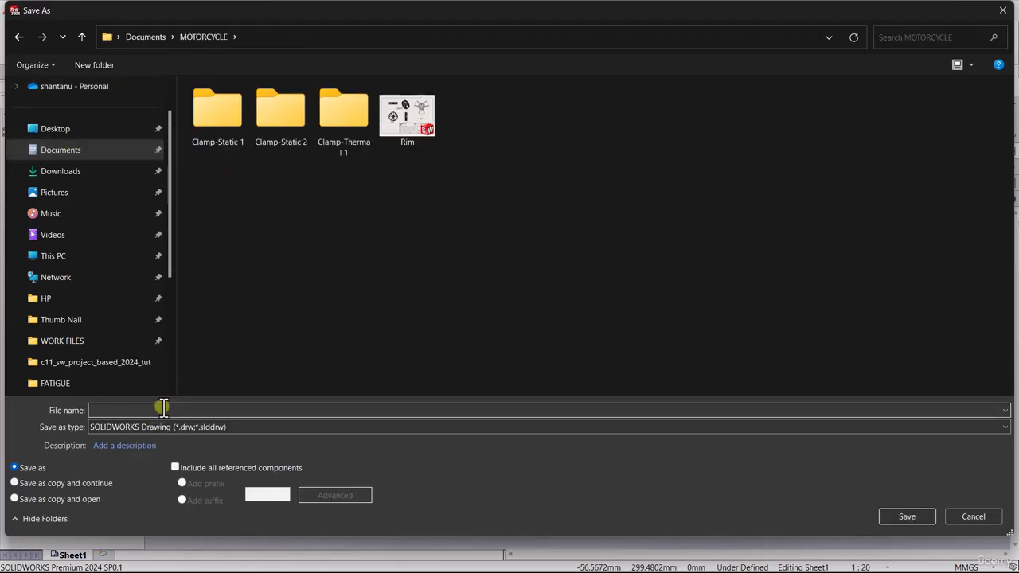
{"action": "type", "text": "Motor Cycle Project"}
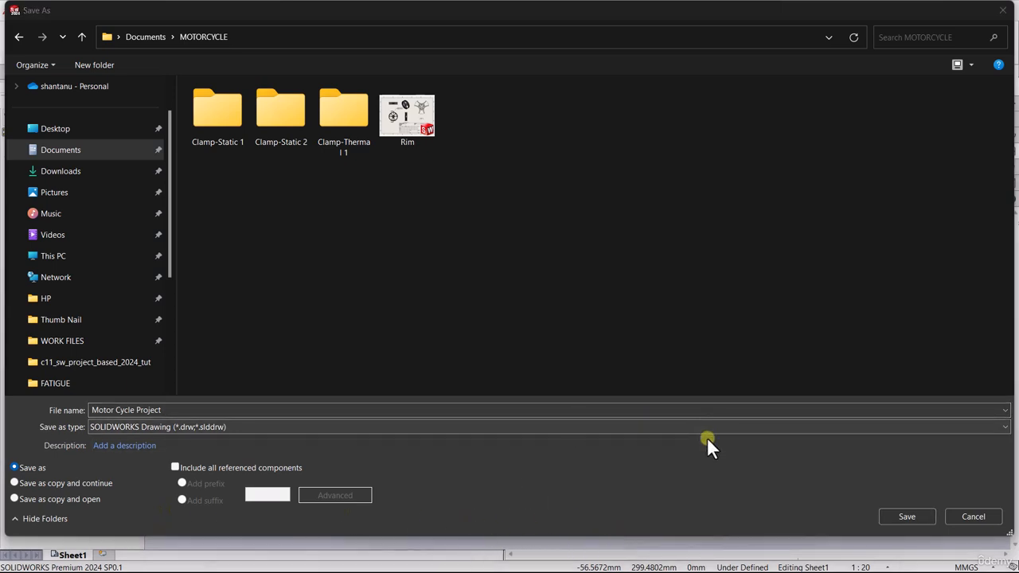
{"action": "left_click", "coordinate": [905, 518]}
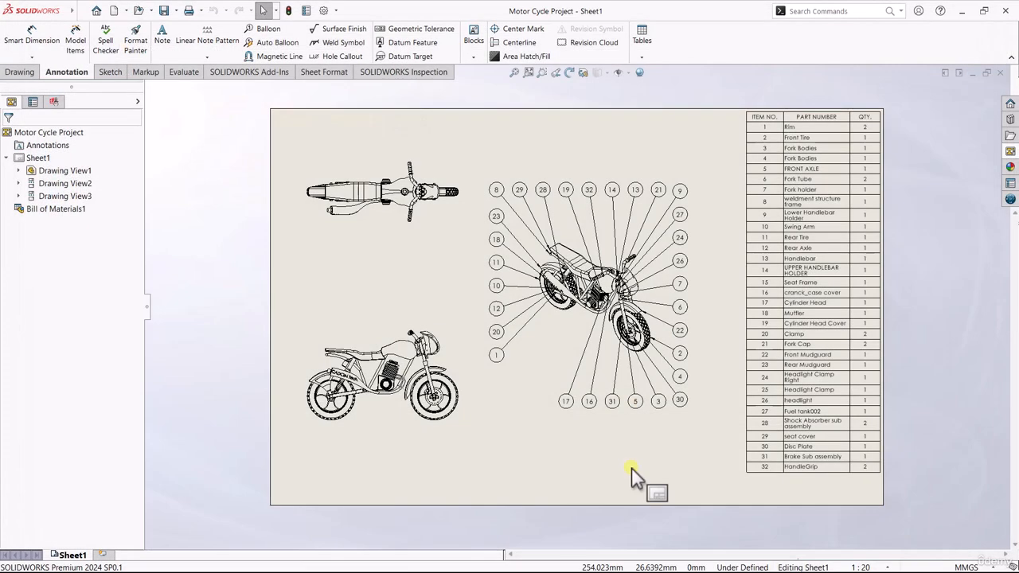